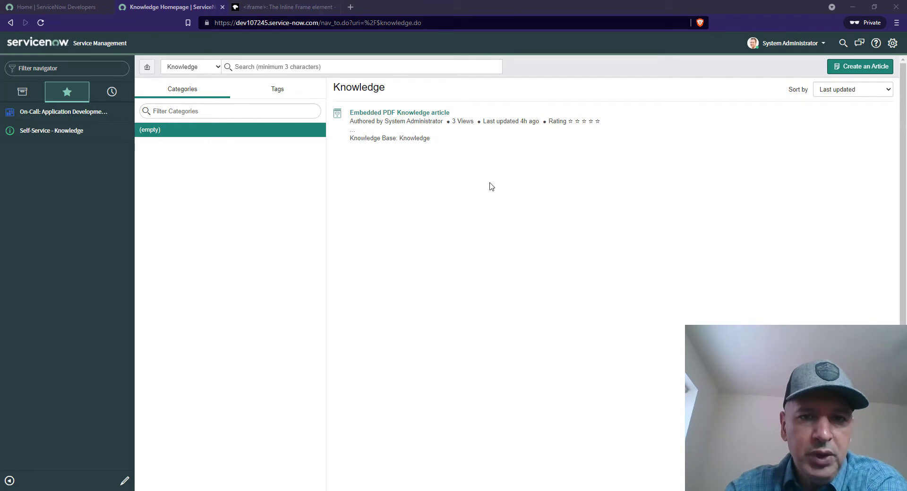
Dismiss the PDF attachment download, then filter the navigator for 'knowledge' and open My Knowledge Articles.
left_click(409, 116)
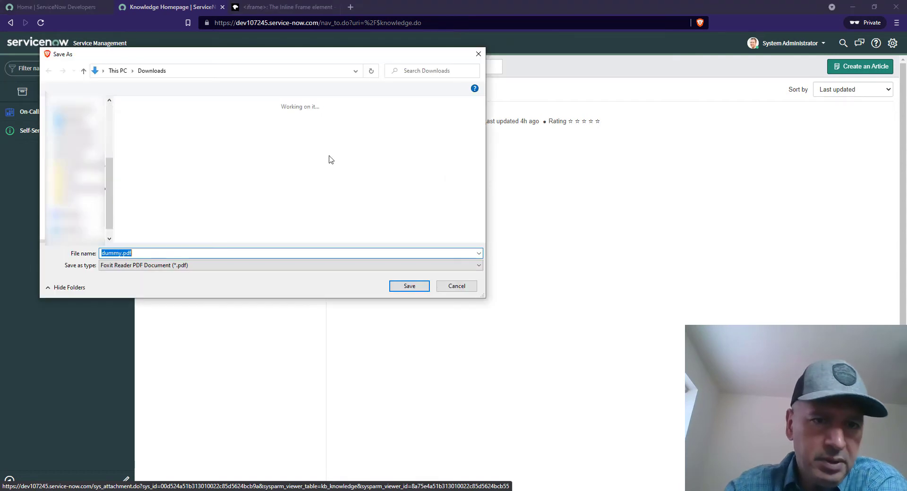
left_click(455, 292)
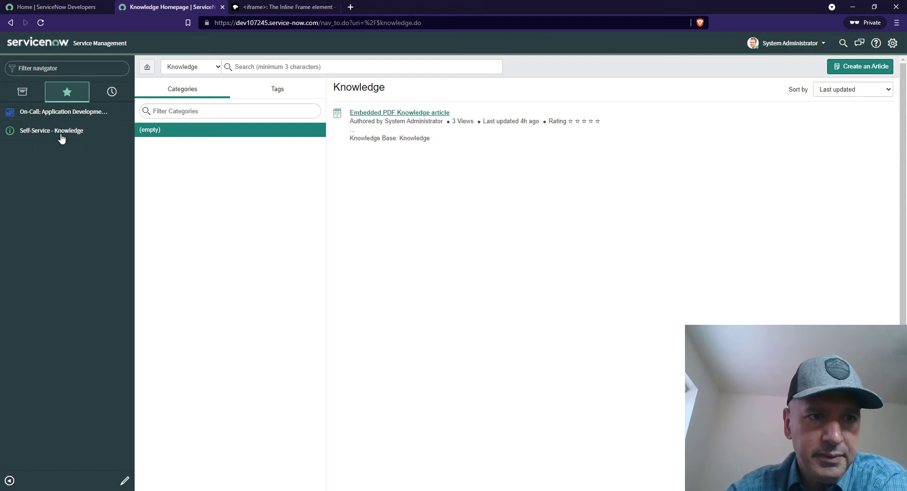
left_click(25, 94)
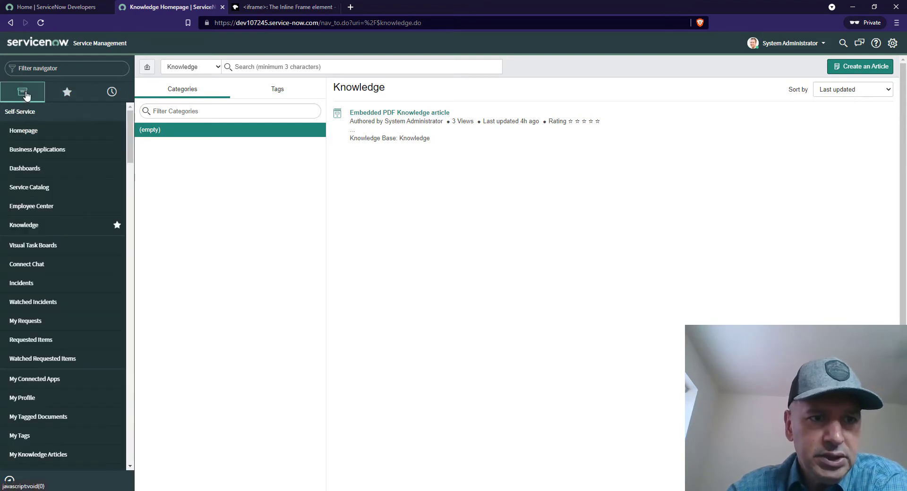
left_click(37, 227)
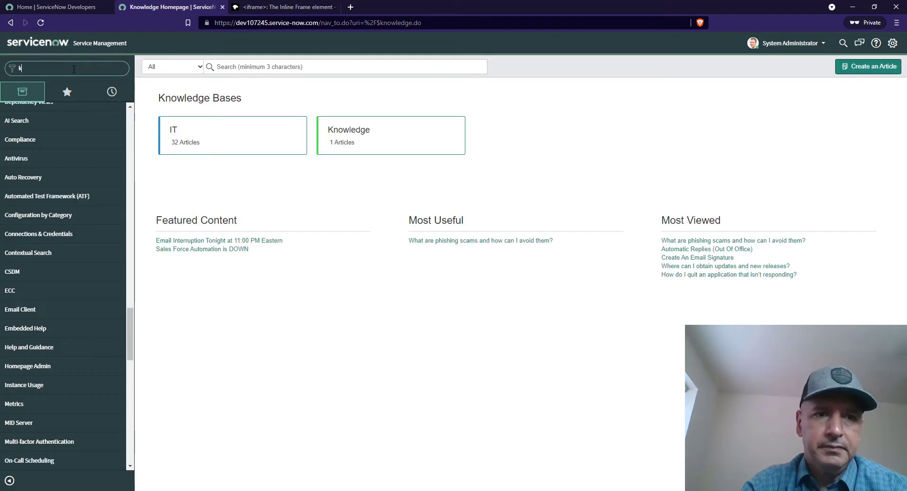
left_click(74, 69)
type("know")
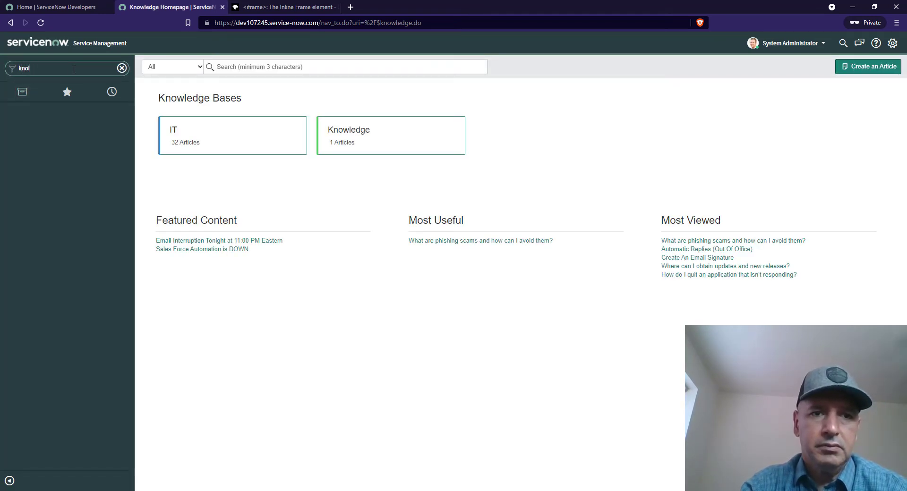
type("ledge")
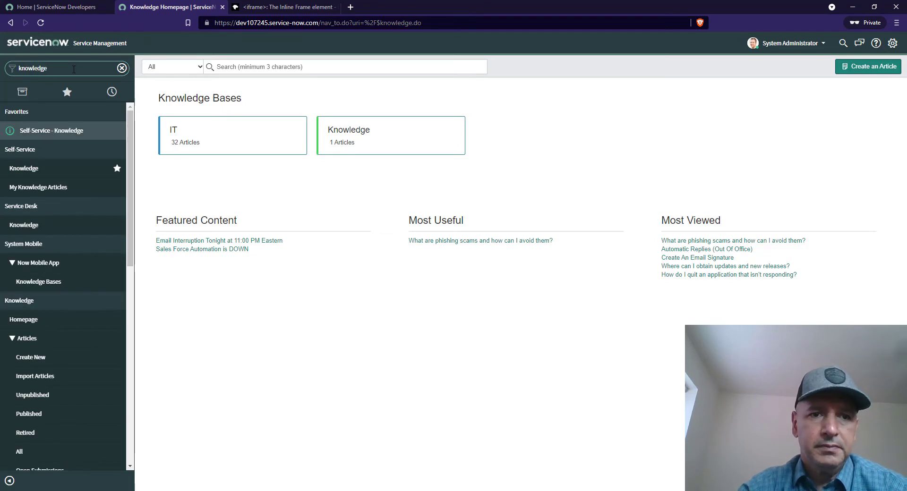
left_click(61, 188)
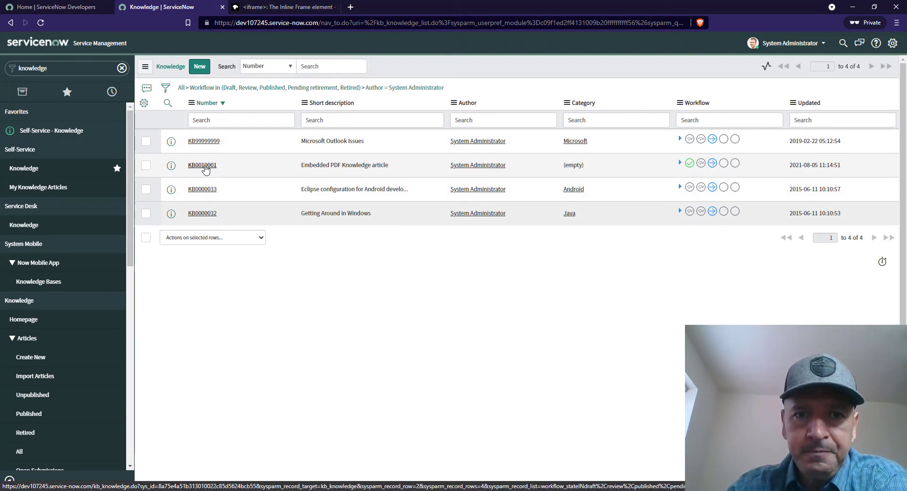
In KB0010001, turn off Attachment link, turn on Display attachments, and list its attachment dummy.pdf.
left_click(205, 166)
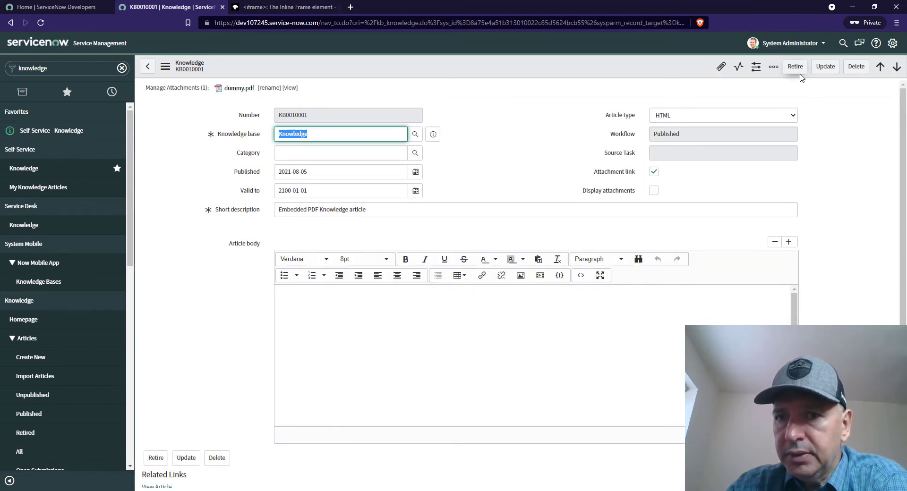
left_click(460, 359)
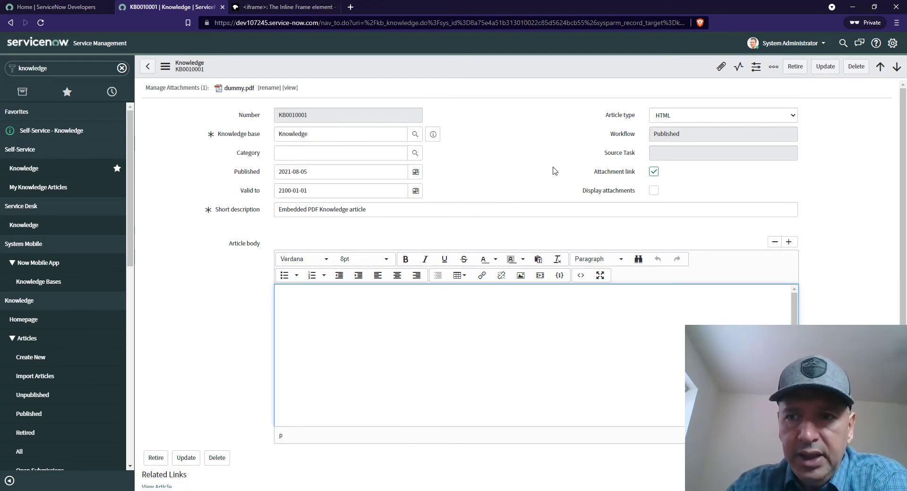
left_click(654, 173)
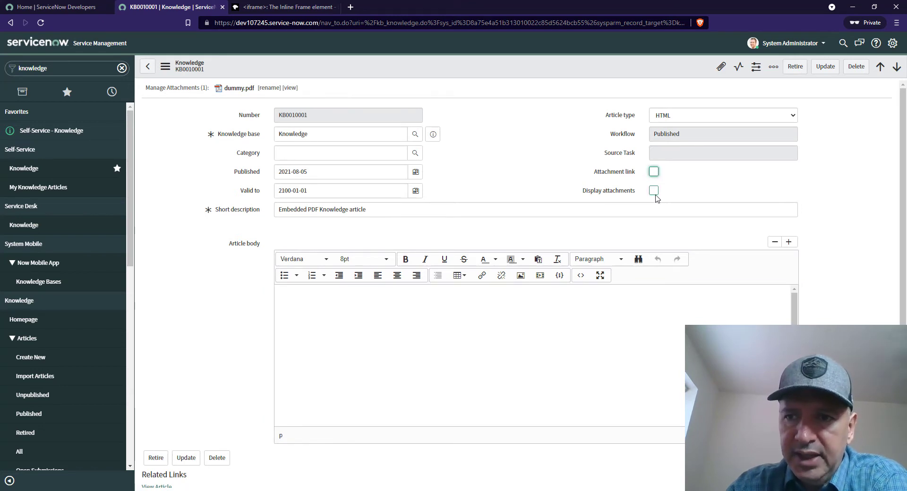
left_click(653, 192)
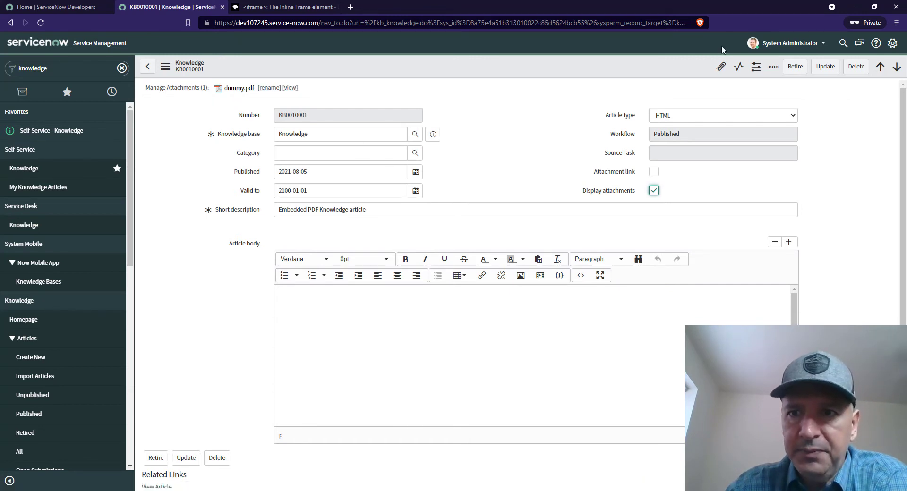
left_click(720, 69)
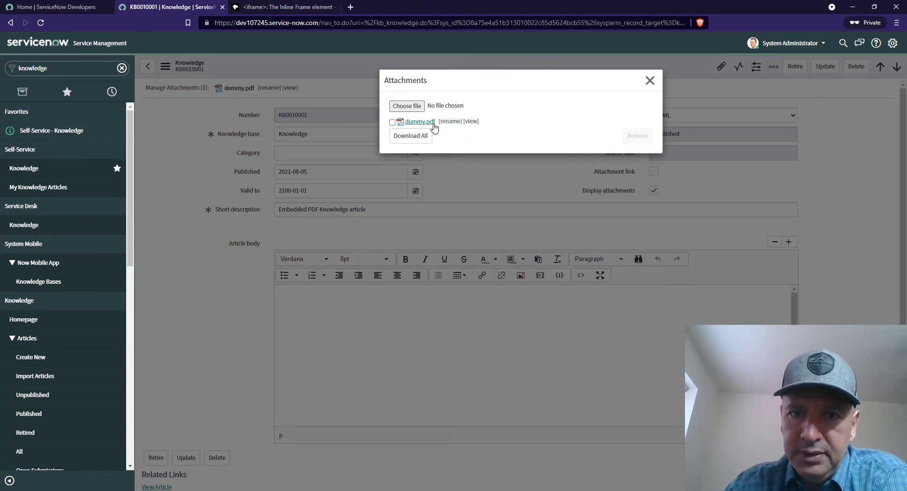
Preview dummy.pdf in its viewer window and copy the viewer address before closing it.
left_click(650, 80)
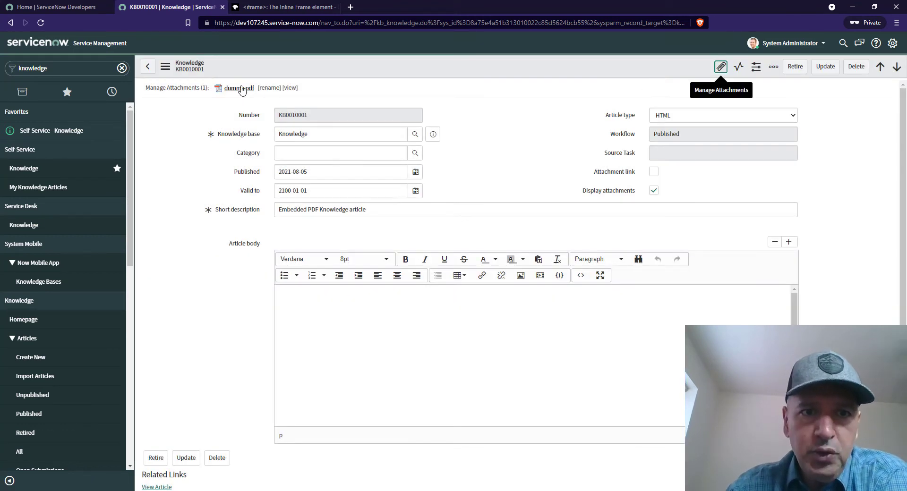
left_click(286, 89)
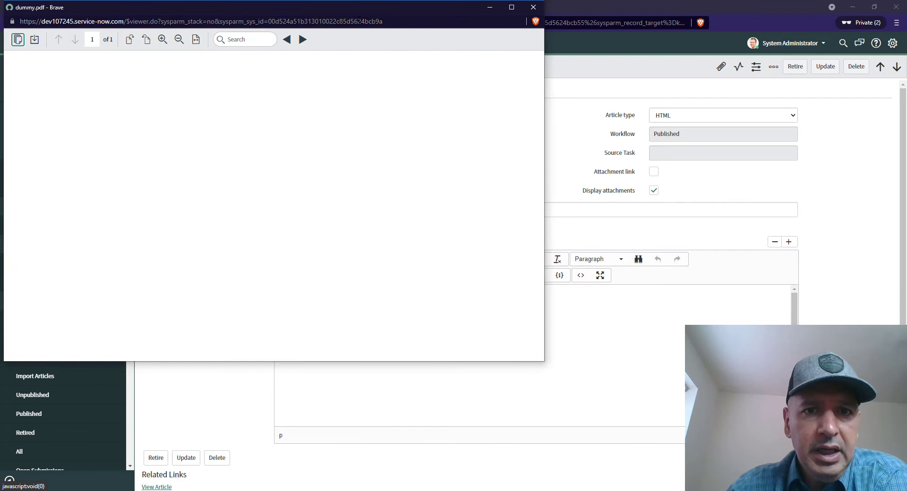
left_click(360, 21)
right_click(356, 21)
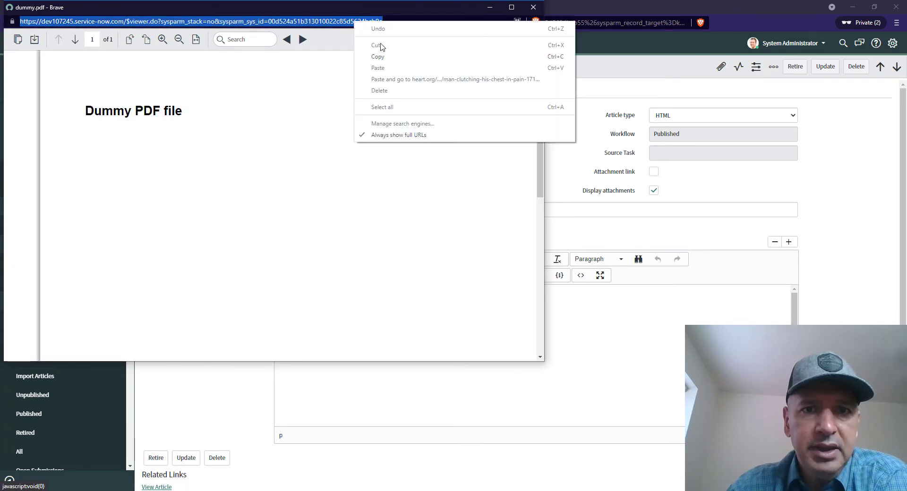
left_click(386, 56)
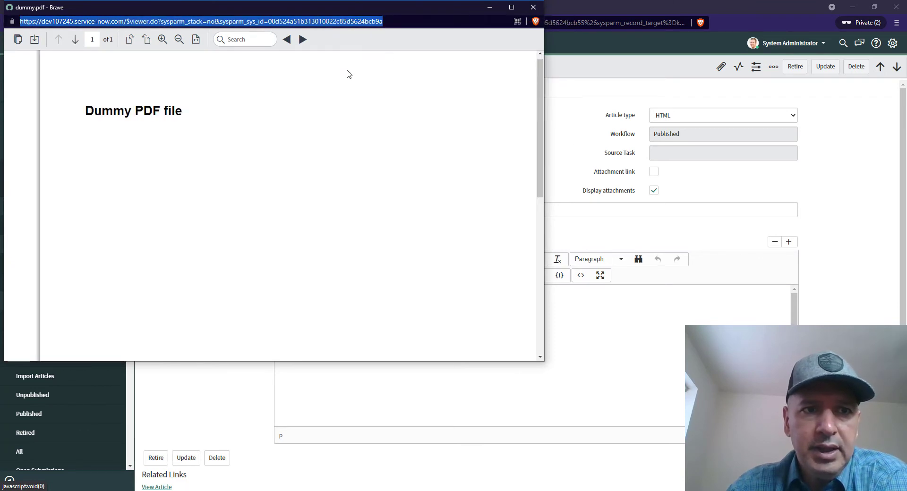
left_click(533, 7)
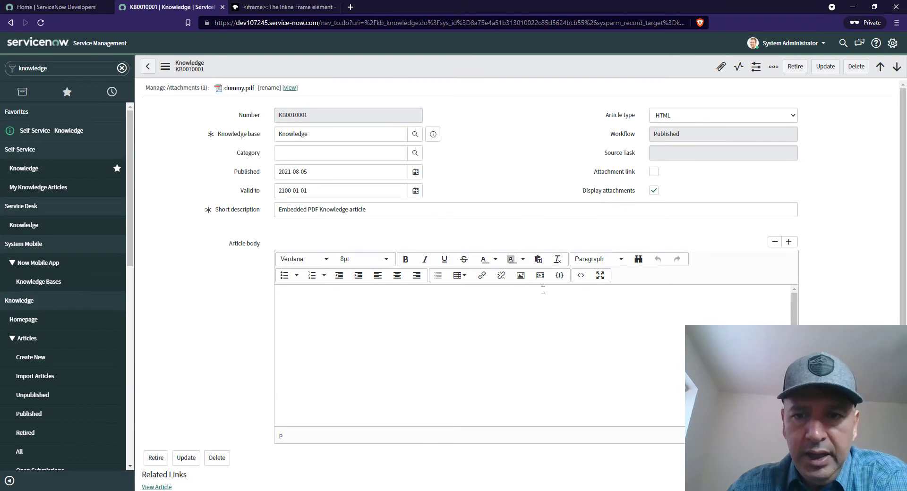
Paste the PDF viewer address into the article body's HTML source, with blank lines around it.
left_click(581, 276)
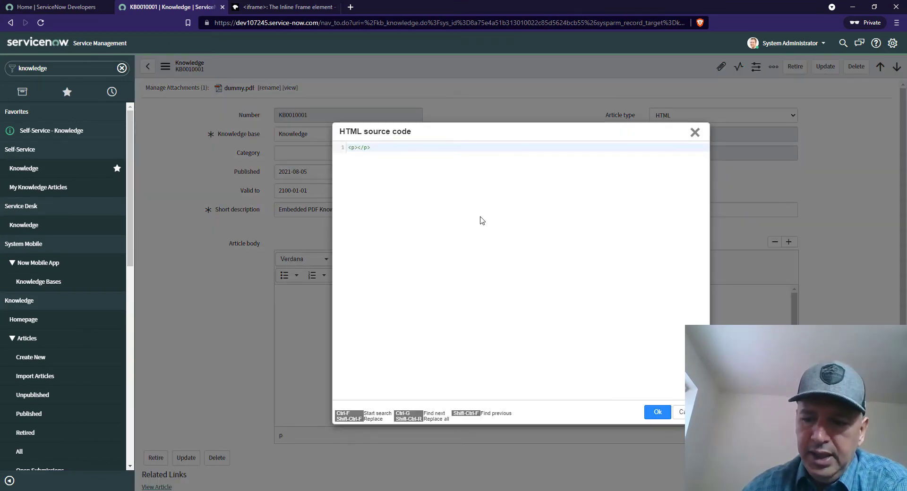
key("Return")
key("Return")
key("Return")
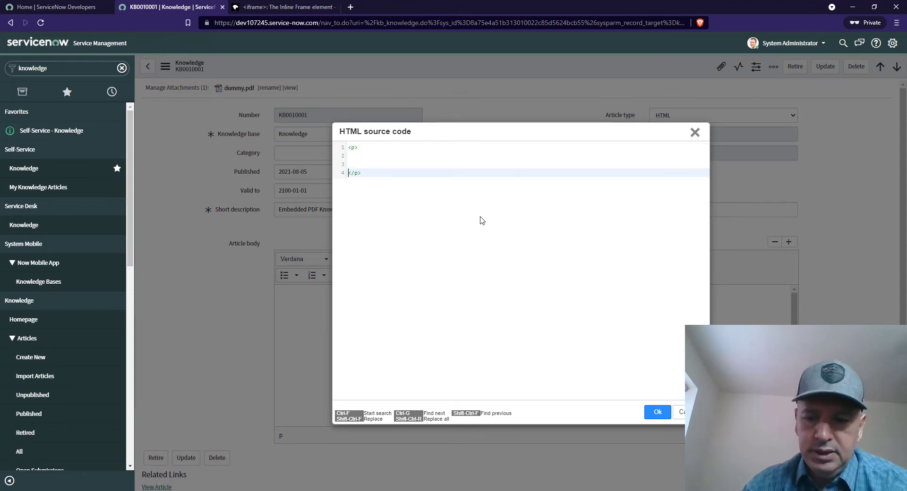
key("Up")
key("ctrl+v")
key("Return")
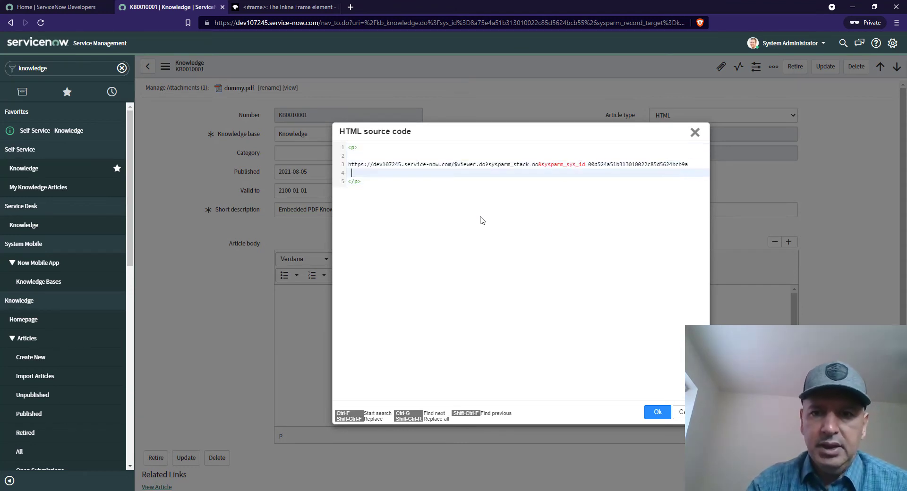
key("Return")
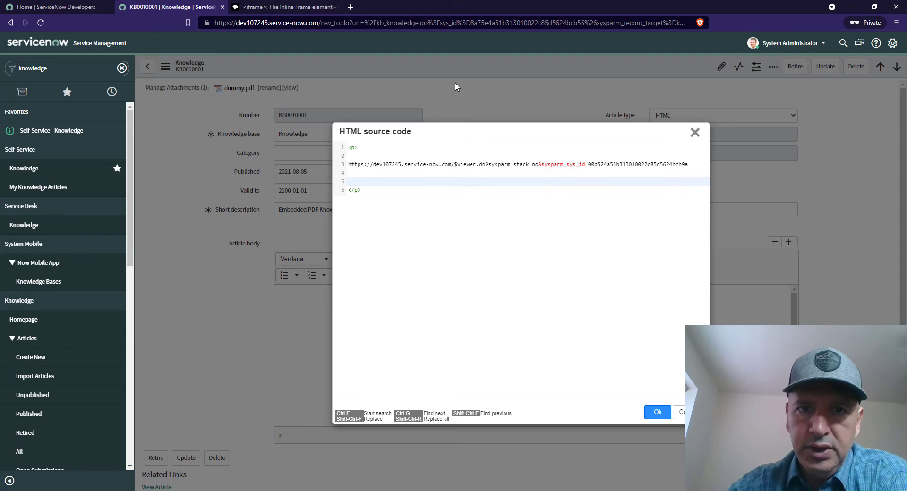
Copy MDN's example iframe code and paste it into the article source below the address.
left_click(260, 6)
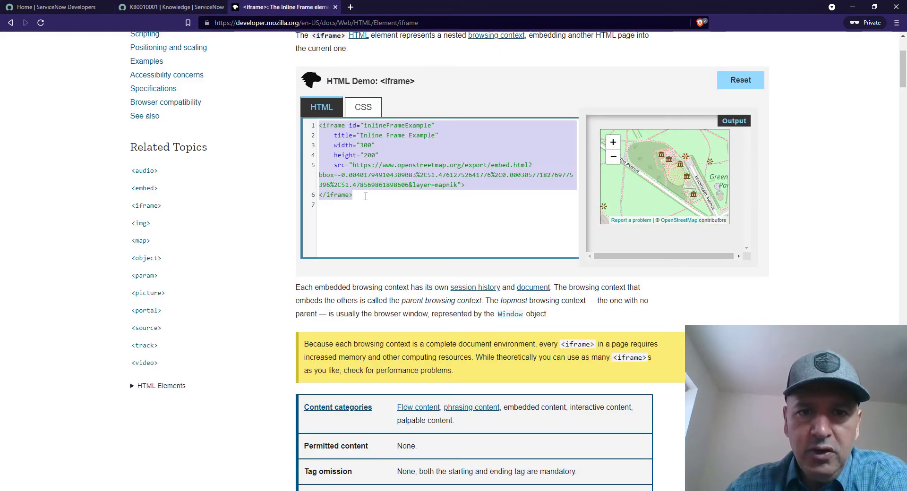
left_click_drag(366, 199, 309, 125)
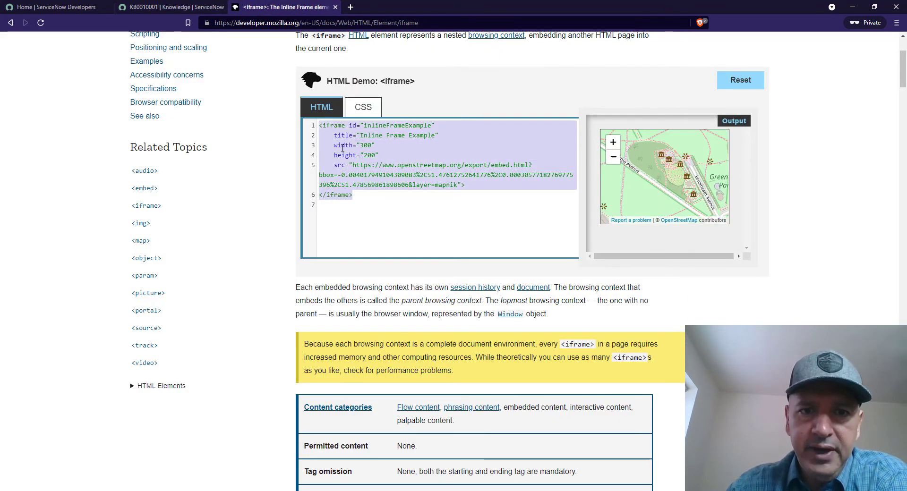
right_click(351, 155)
left_click(374, 187)
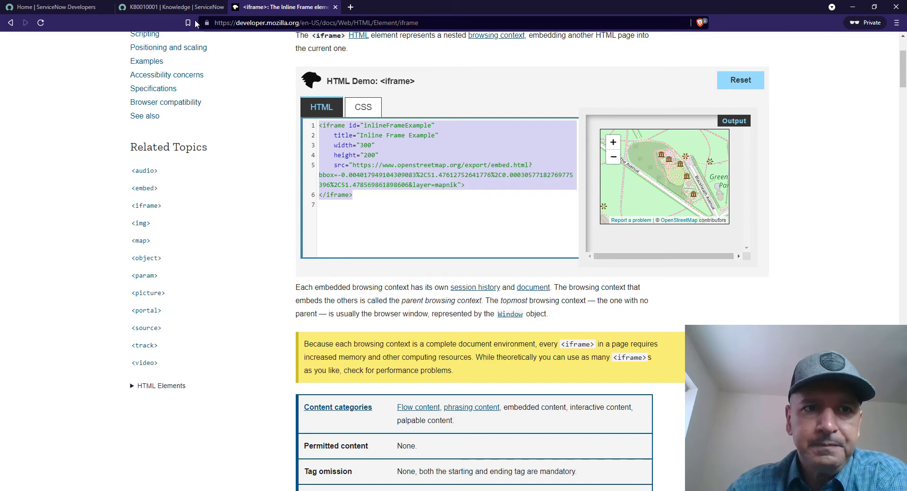
left_click(140, 10)
key("ctrl+v")
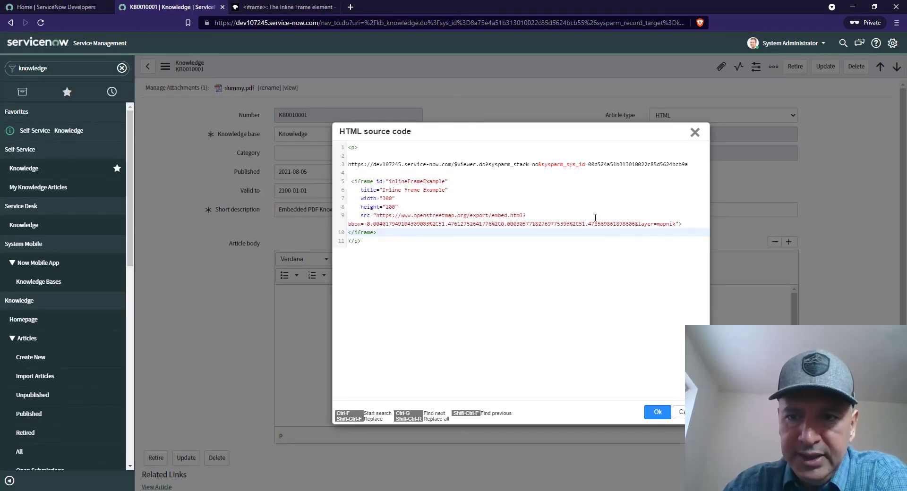
Replace the iframe's example map src with the viewer link cut from line 3.
left_click_drag(376, 215, 674, 222)
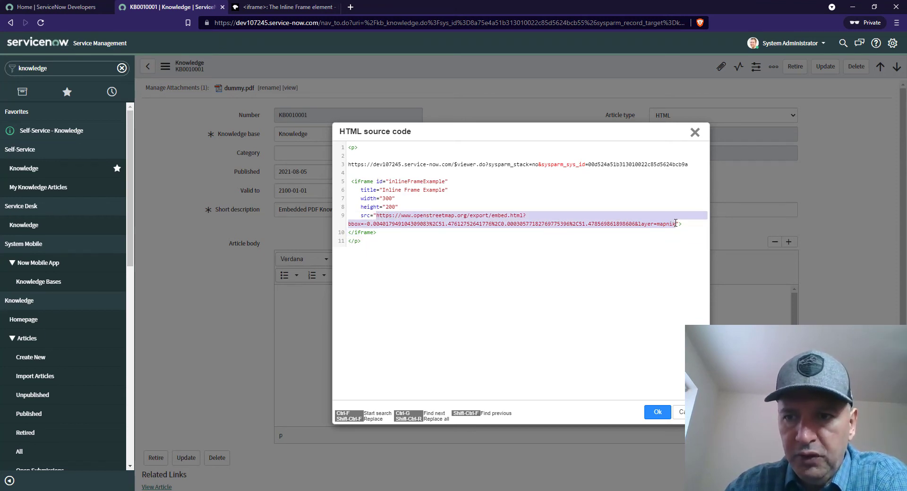
key("BackSpace")
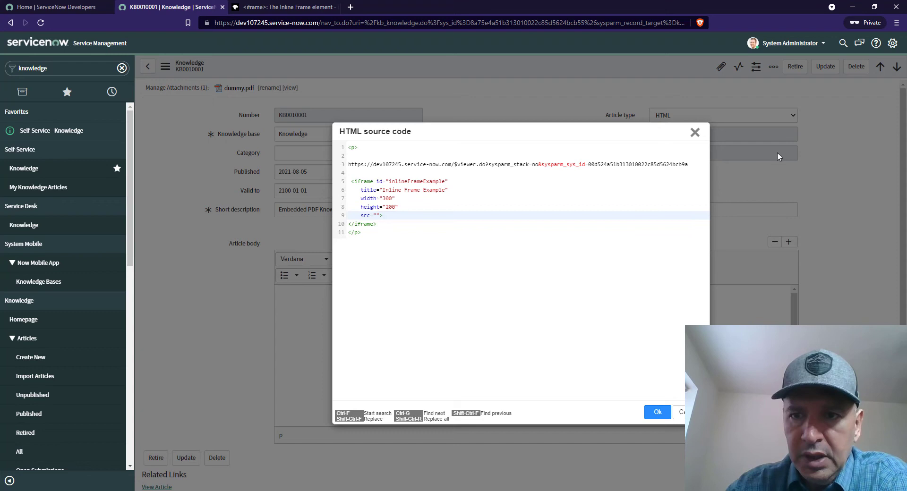
left_click_drag(693, 165, 341, 172)
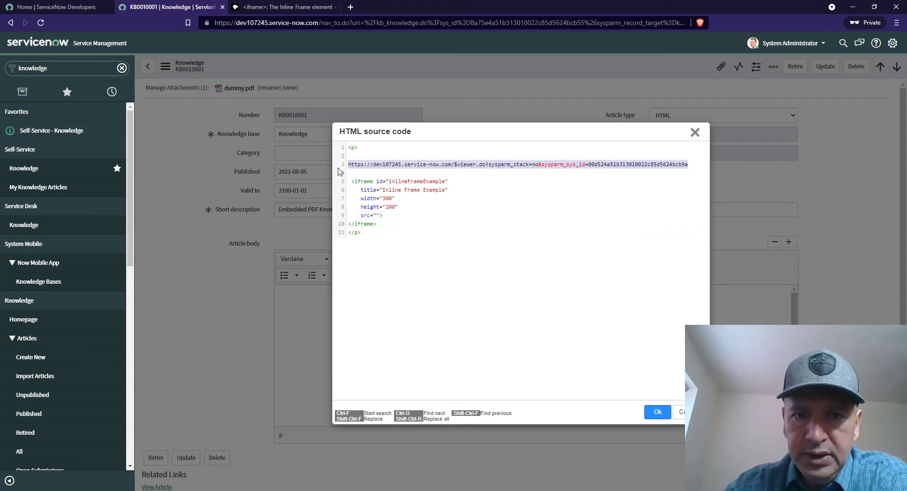
right_click(384, 170)
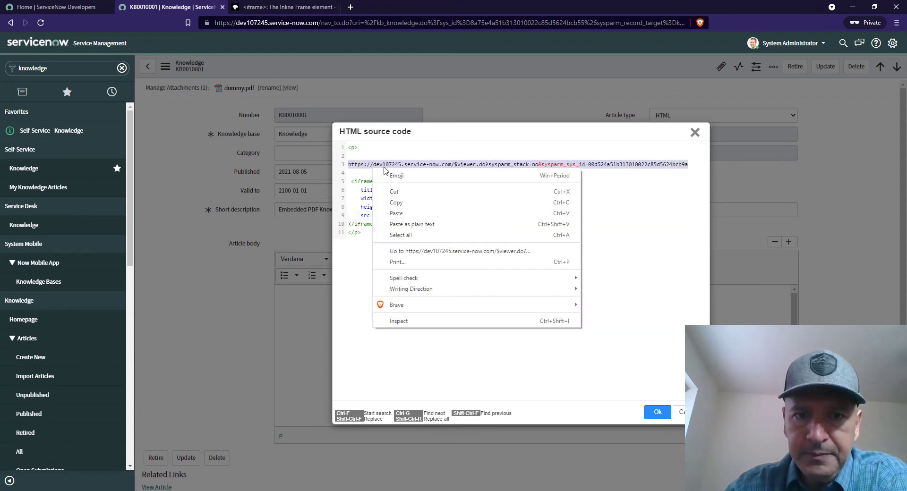
left_click(401, 191)
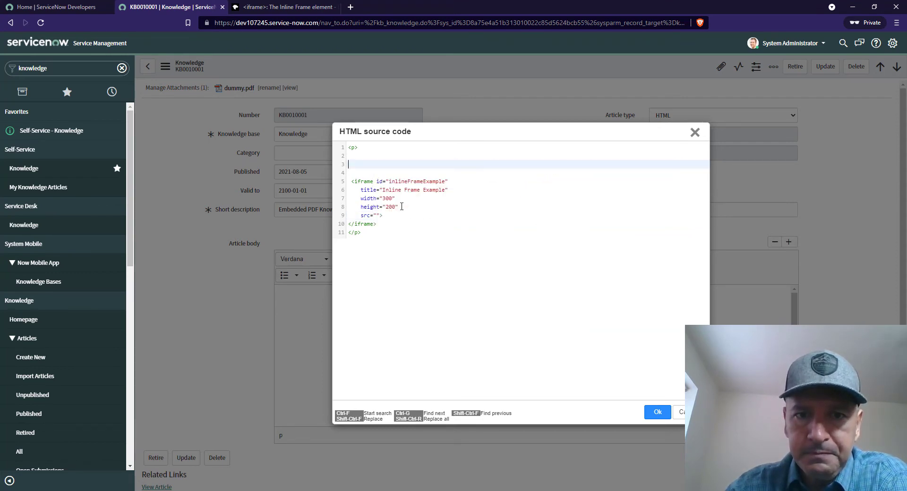
left_click(378, 215)
key("ctrl+v")
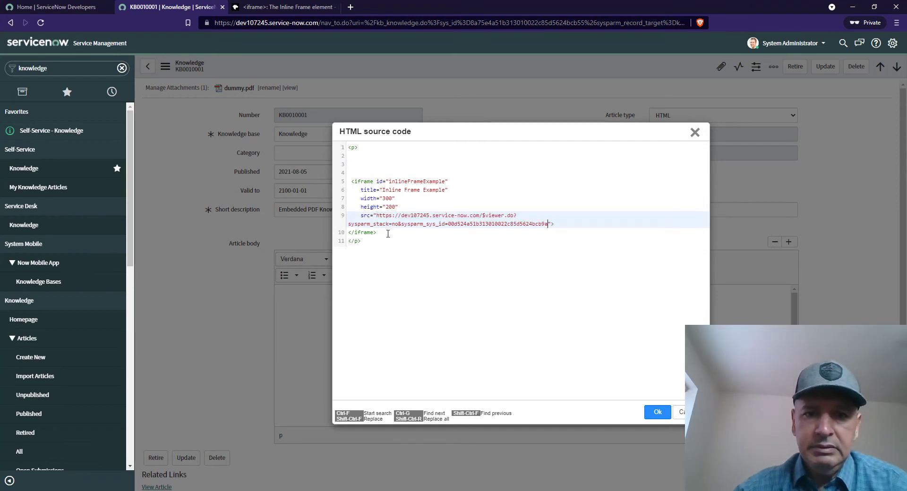
Size the iframe 100% wide and 700 high, then apply the edited source.
left_click(389, 198)
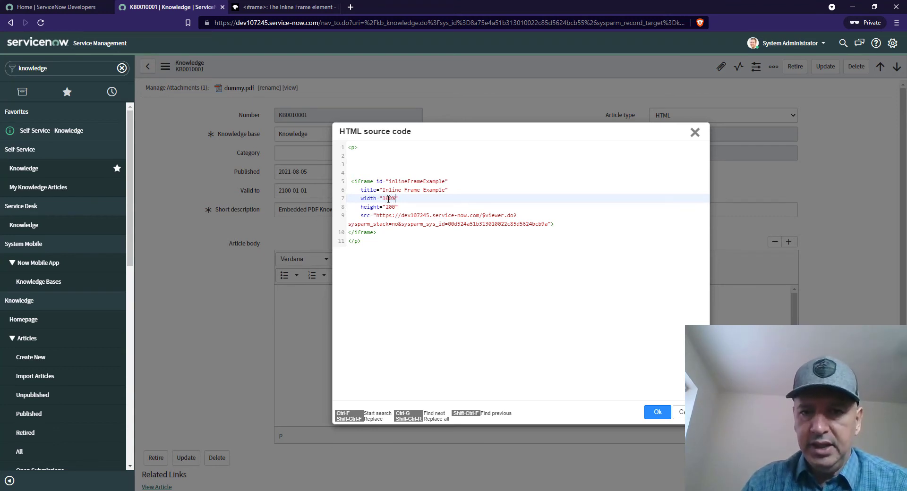
key("Down")
key("shift+Right")
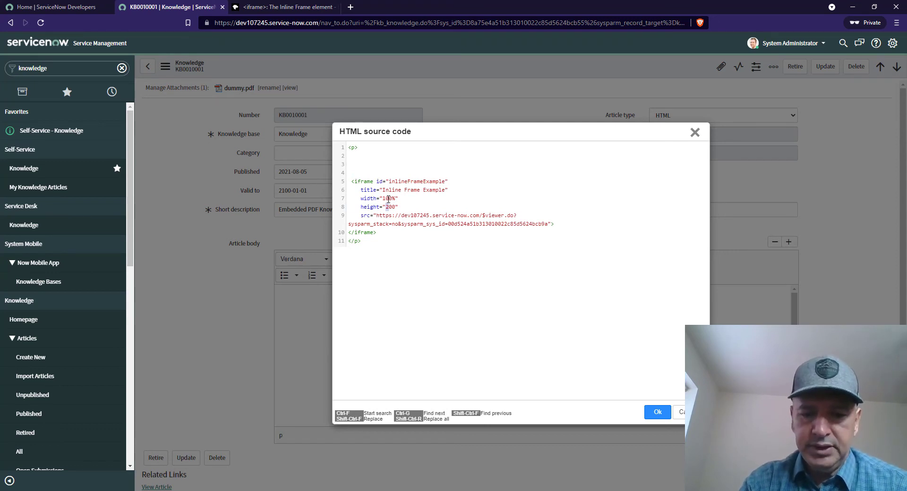
type("7")
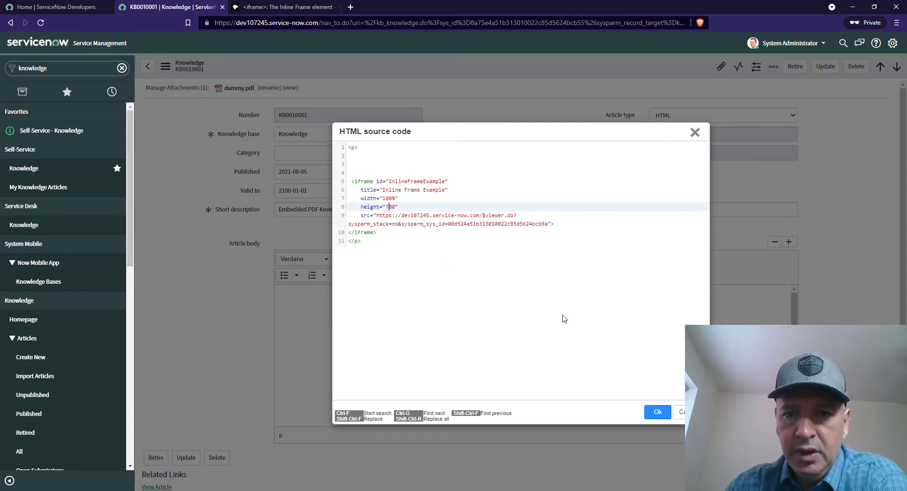
left_click(658, 412)
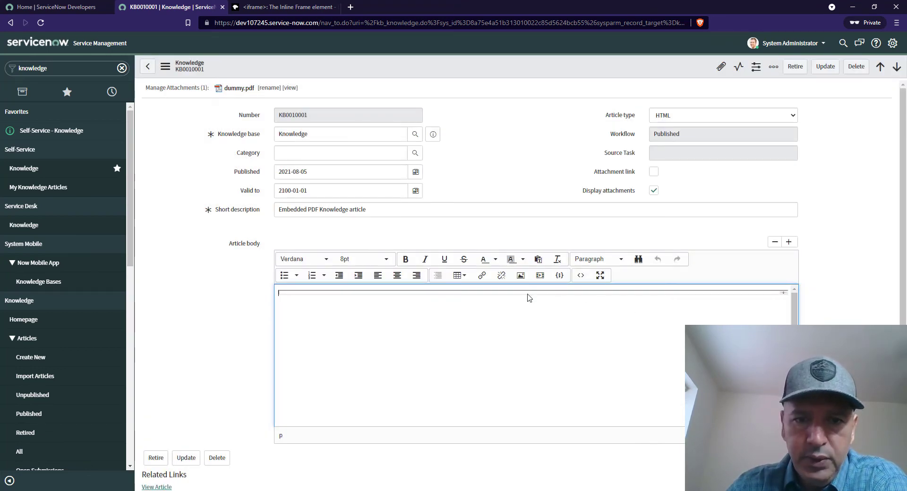
Remove the stray &lt;span text, set height="700" and id="test123" on the iframe, then apply.
scroll(795, 307, "down", 1)
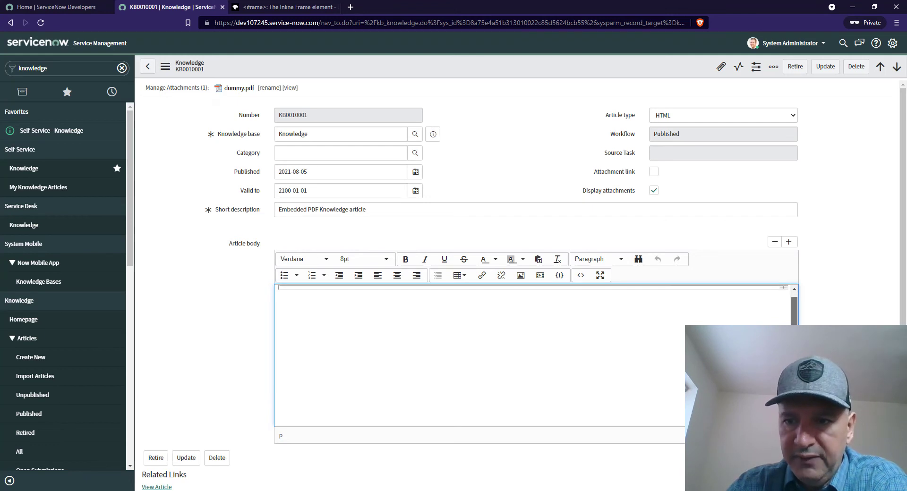
scroll(705, 298, "up", 1)
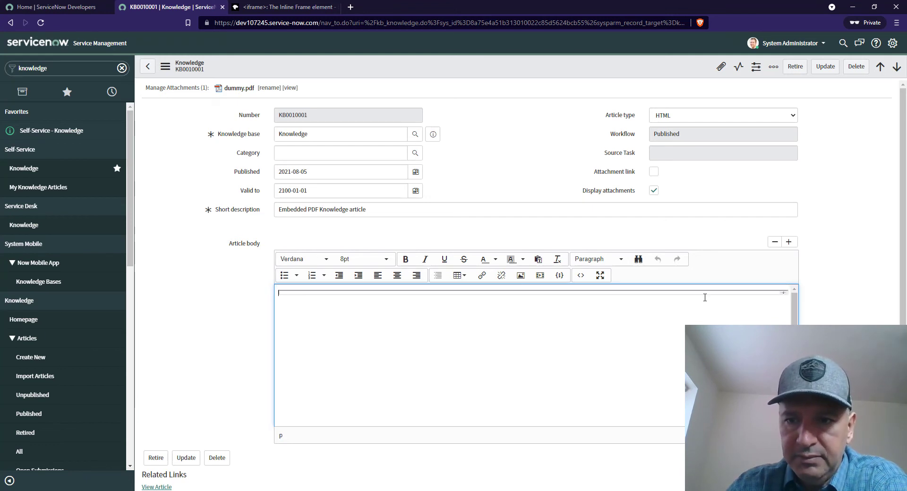
left_click(581, 276)
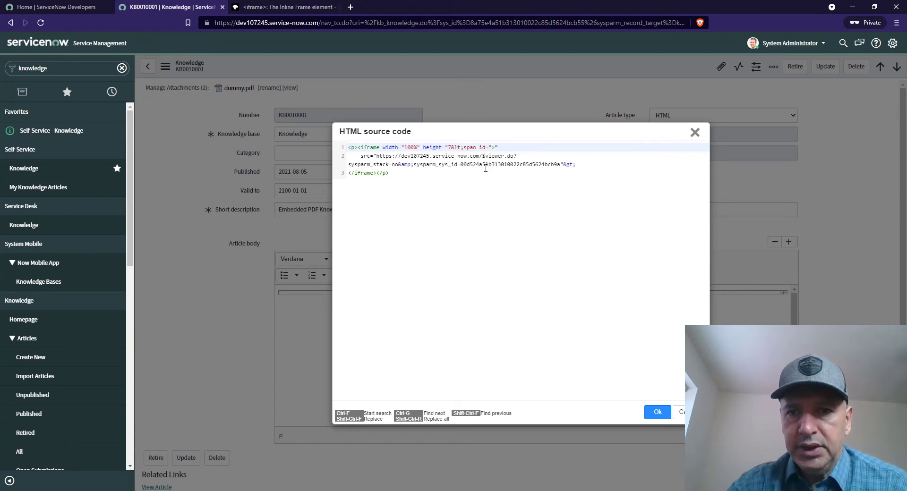
key("BackSpace")
key("BackSpace")
key("BackSpace")
key("BackSpace")
key("BackSpace")
key("BackSpace")
key("BackSpace")
key("BackSpace")
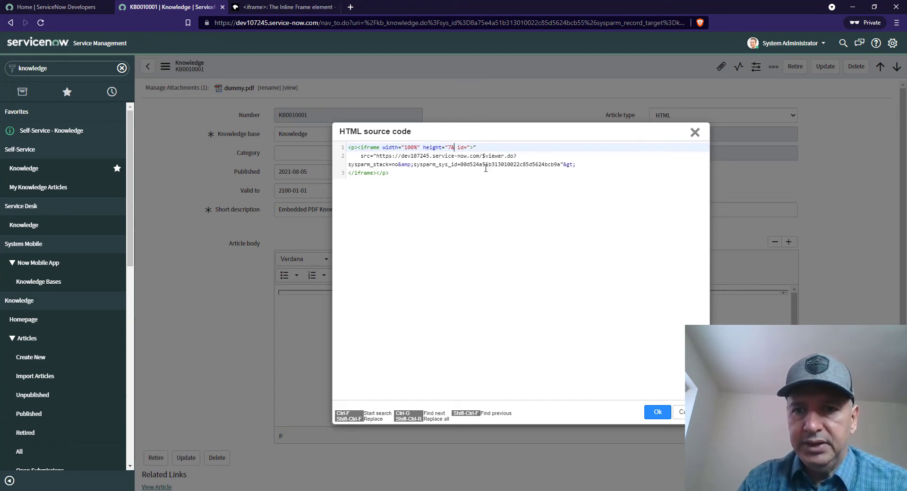
type("00\"")
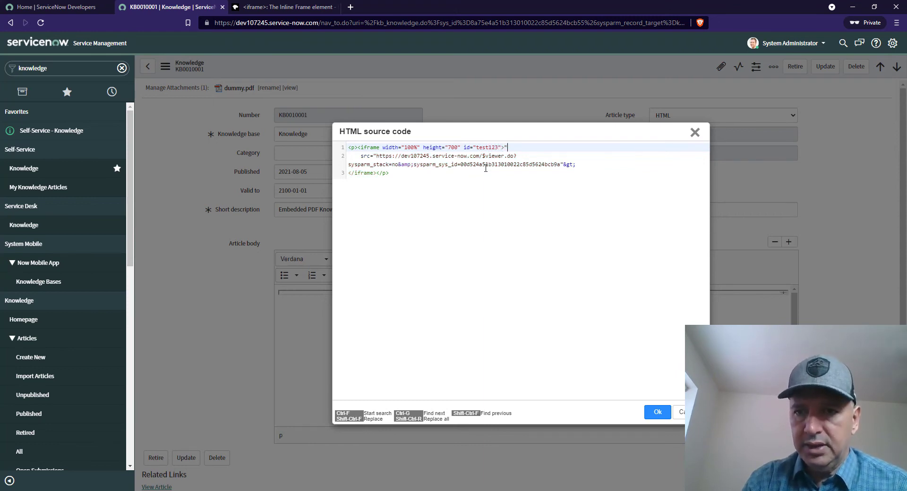
left_click(658, 412)
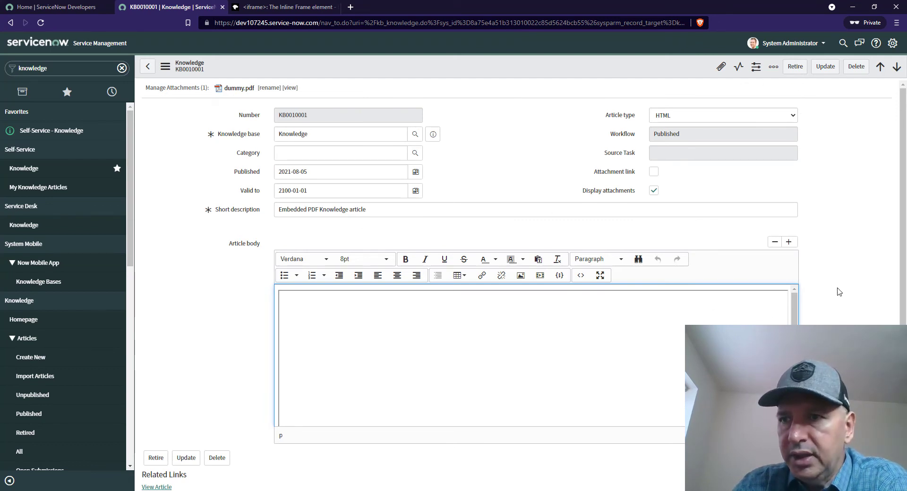
Save the article, reopen KB0010001, and switch to its reader view.
left_click(825, 66)
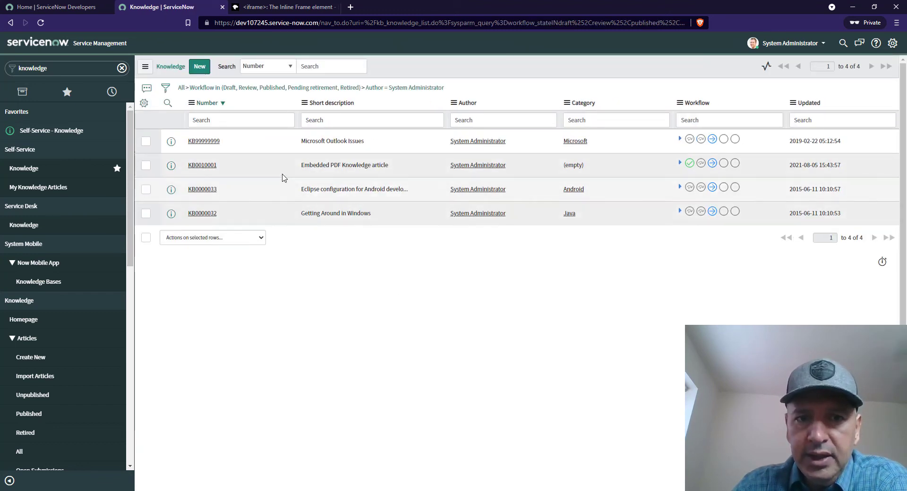
left_click(208, 166)
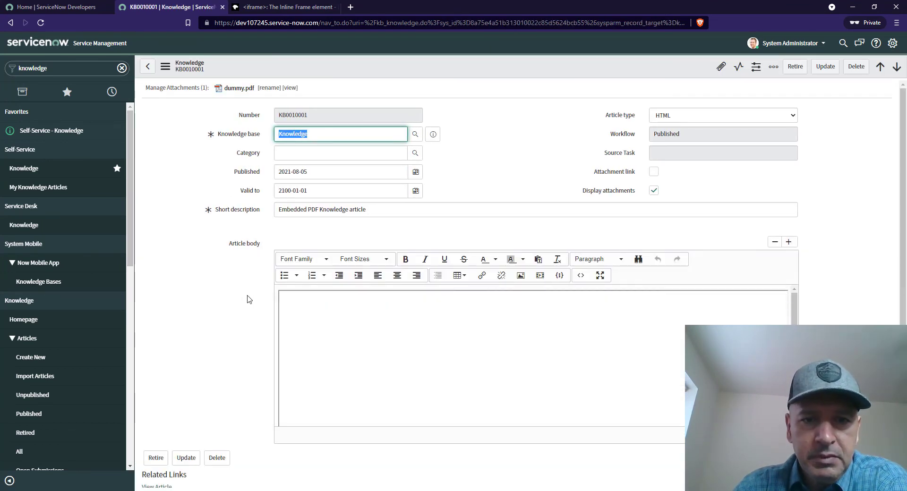
left_click(787, 315)
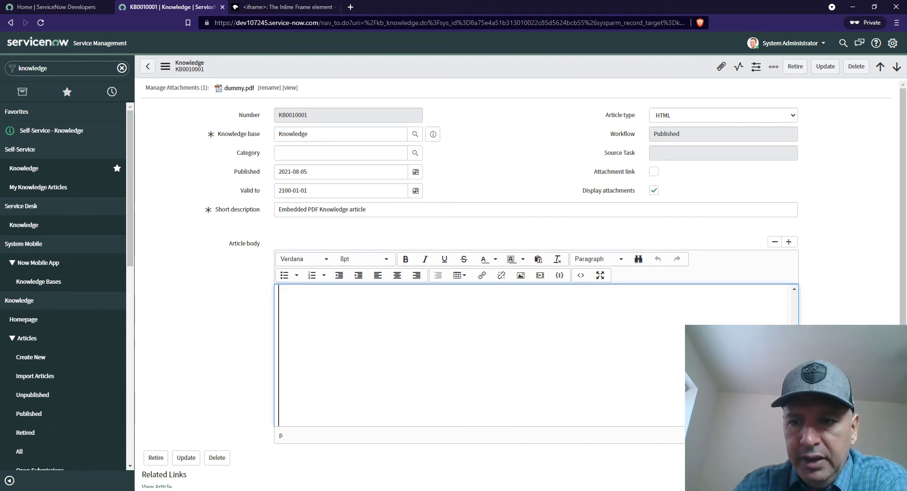
scroll(833, 306, "down", 4)
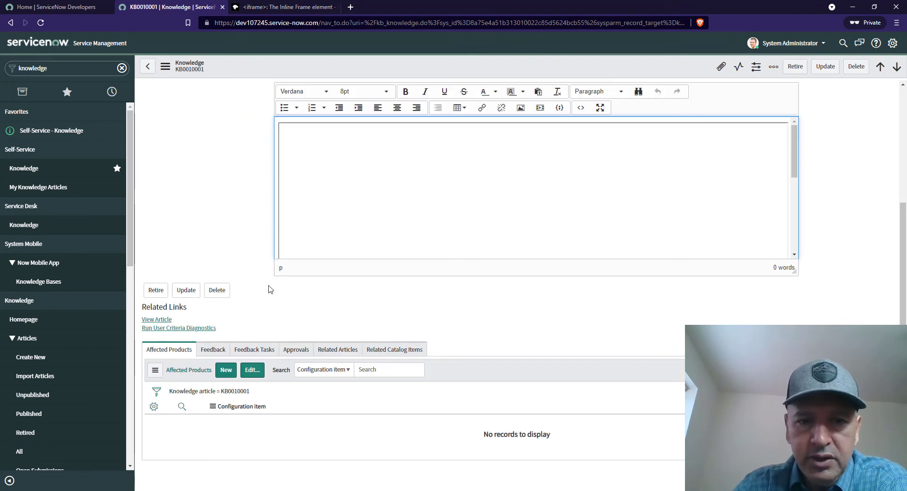
left_click(157, 320)
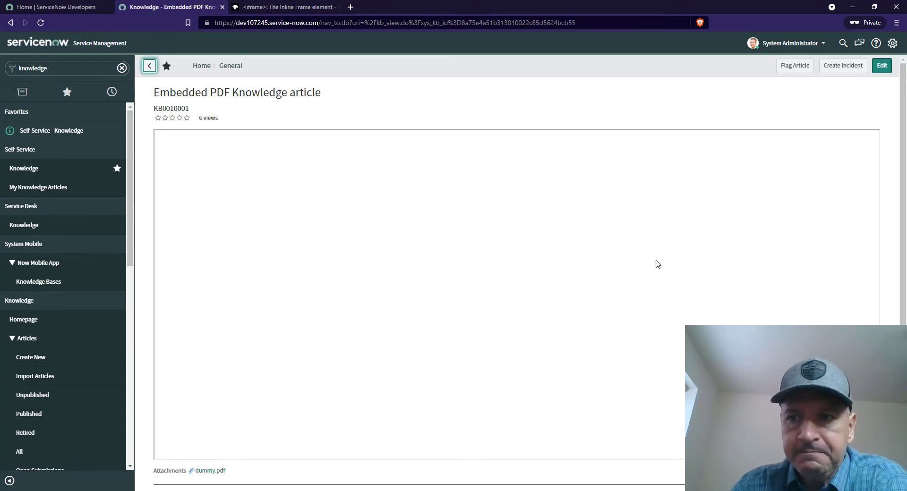
Confirm the embedded frame shows blank in the reader view, then edit the article.
scroll(591, 281, "down", 4)
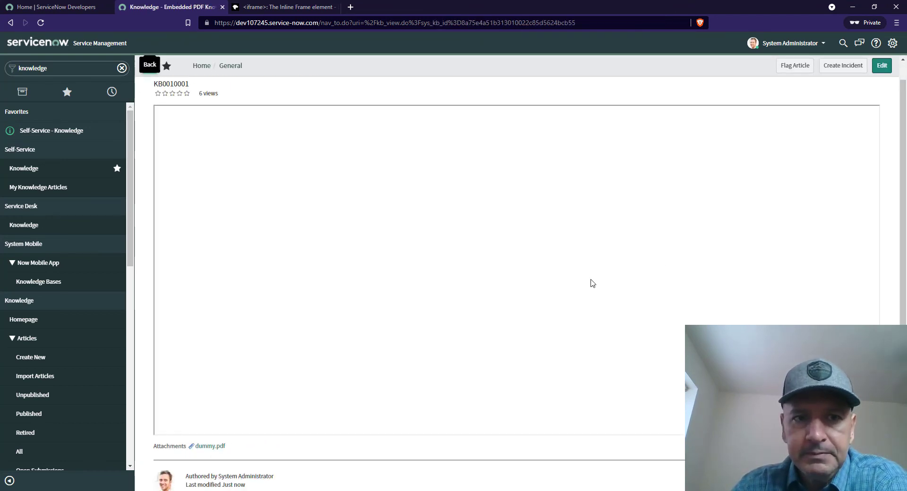
scroll(593, 288, "up", 3)
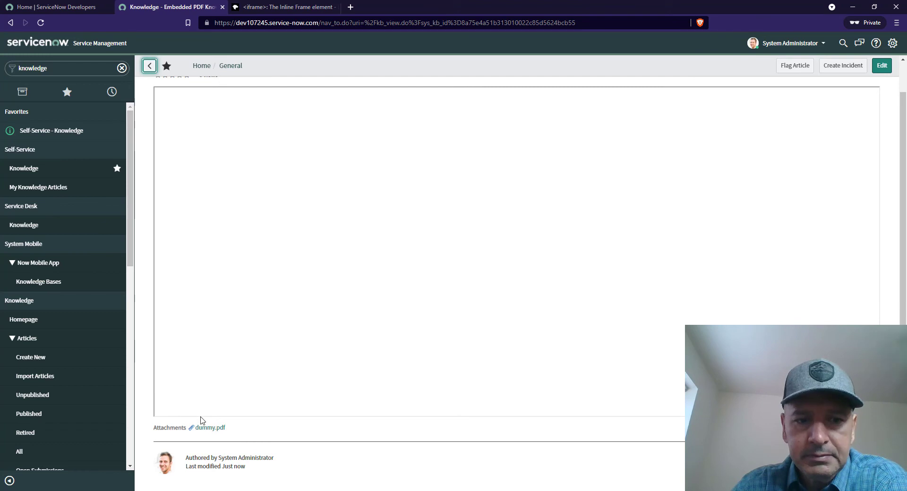
scroll(324, 340, "up", 1)
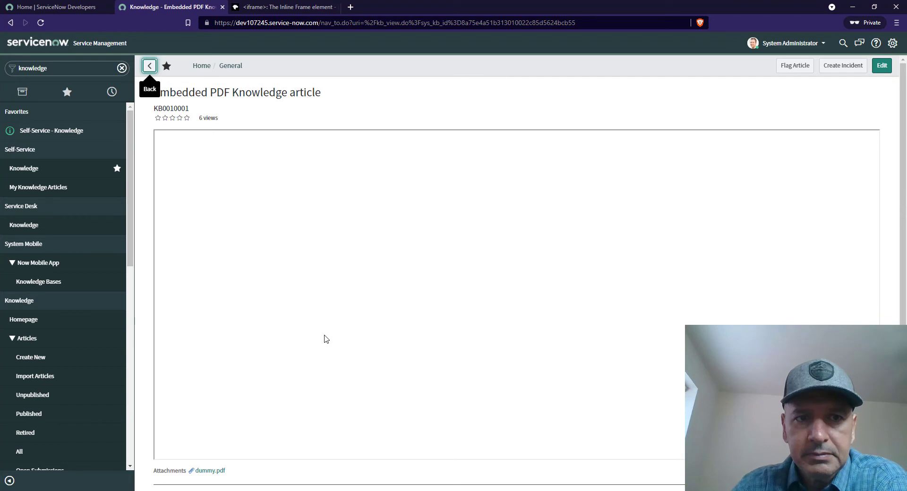
scroll(326, 339, "down", 3)
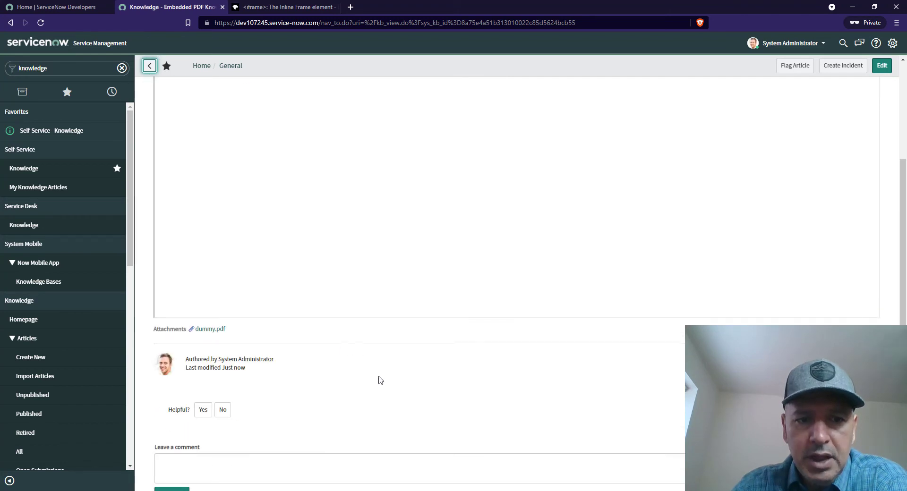
scroll(378, 376, "up", 3)
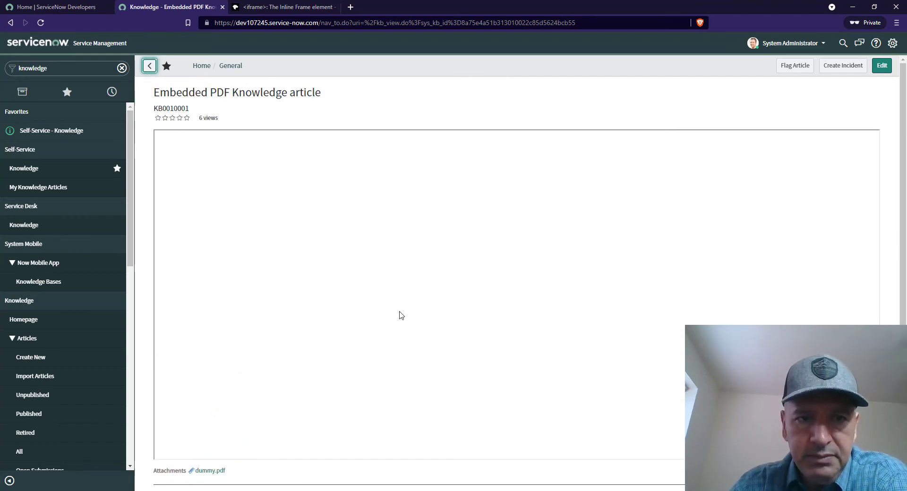
left_click(882, 66)
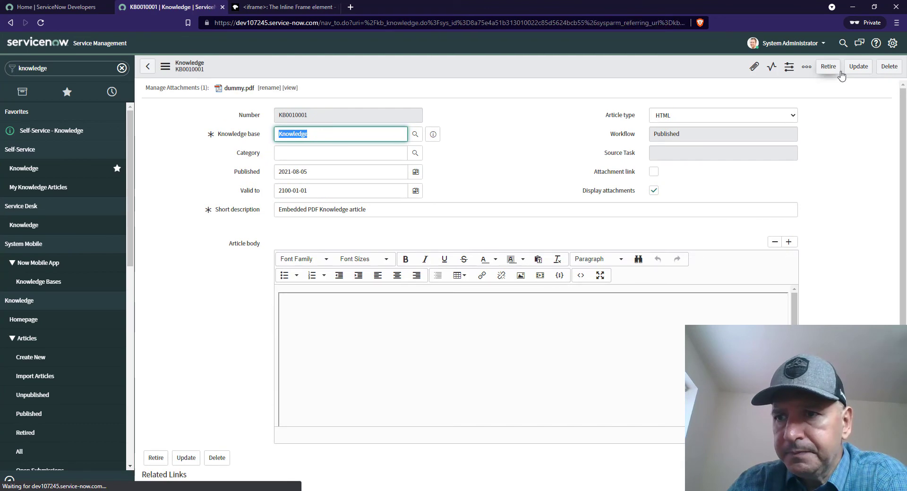
Add src with the pasted $viewer.do PDF address to the iframe tag, apply, and Update the article.
left_click(581, 275)
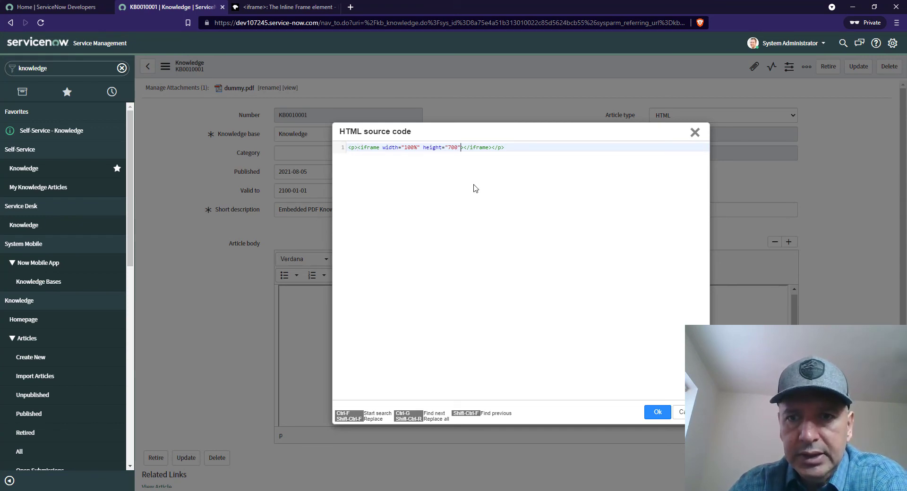
type("src")
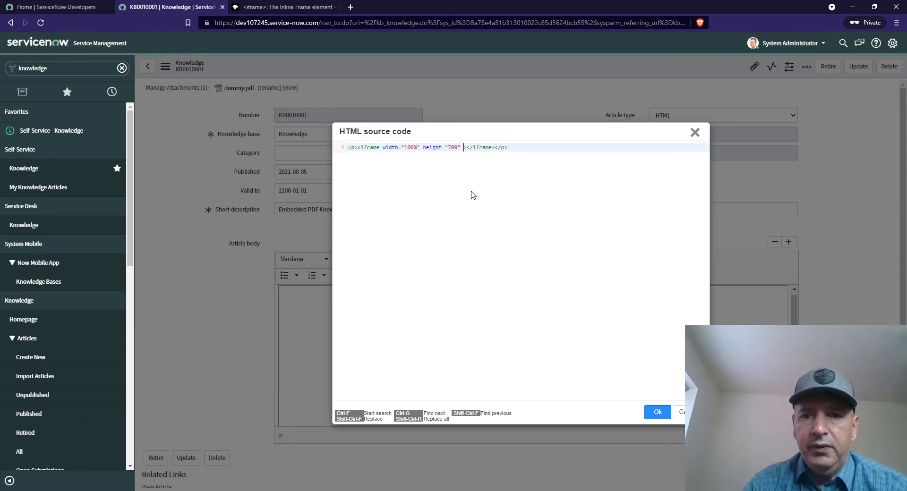
type("=\"")
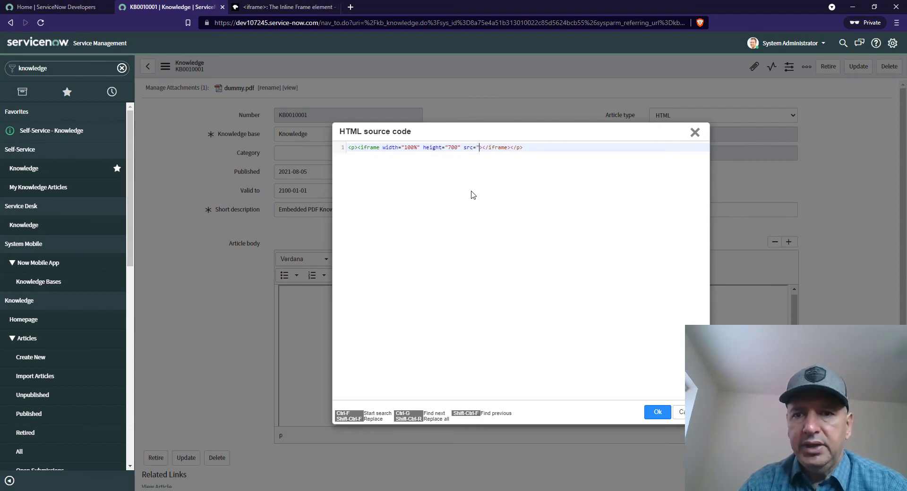
type("https://dev107245.service-now.com/$viewer.do?sysparm_stack=no&sysparm_sys_id=00d524a51b313010022c85d5624bcb9a")
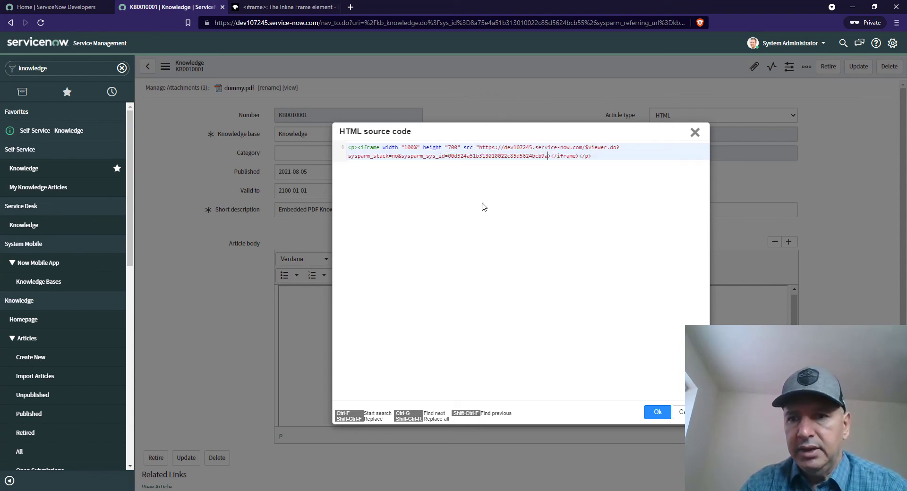
type("\"")
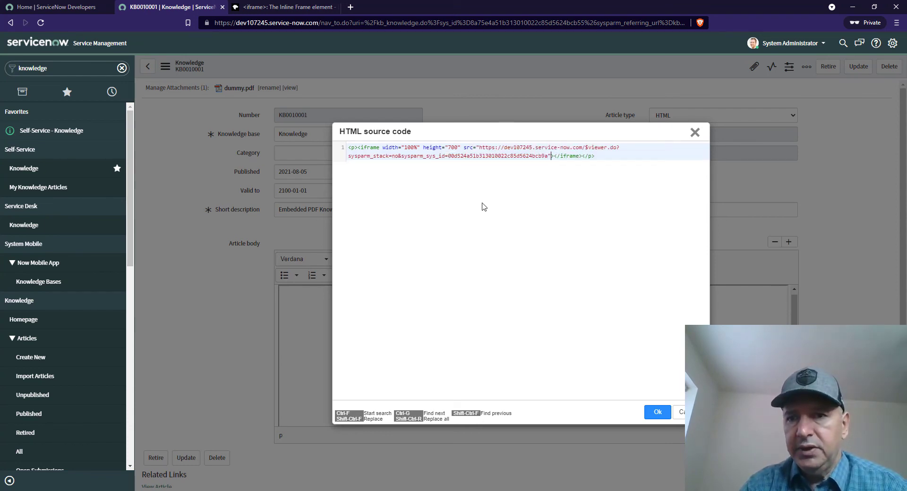
left_click(657, 413)
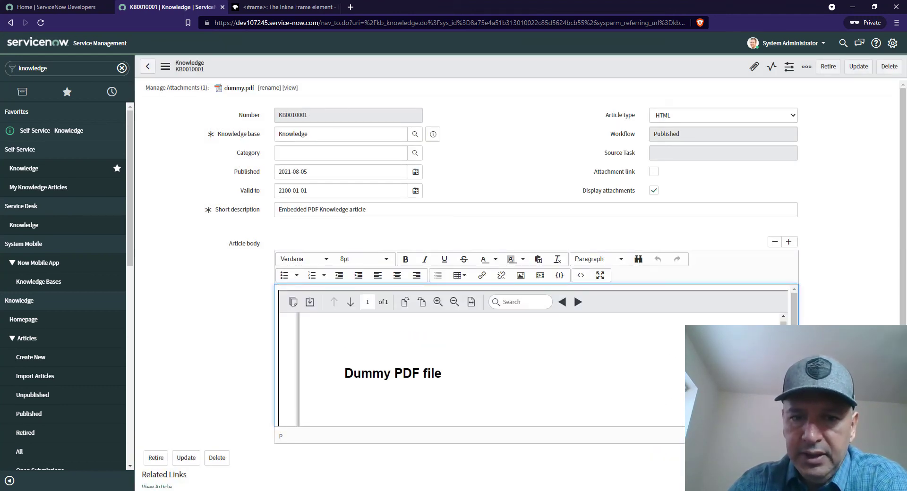
scroll(303, 364, "down", 2)
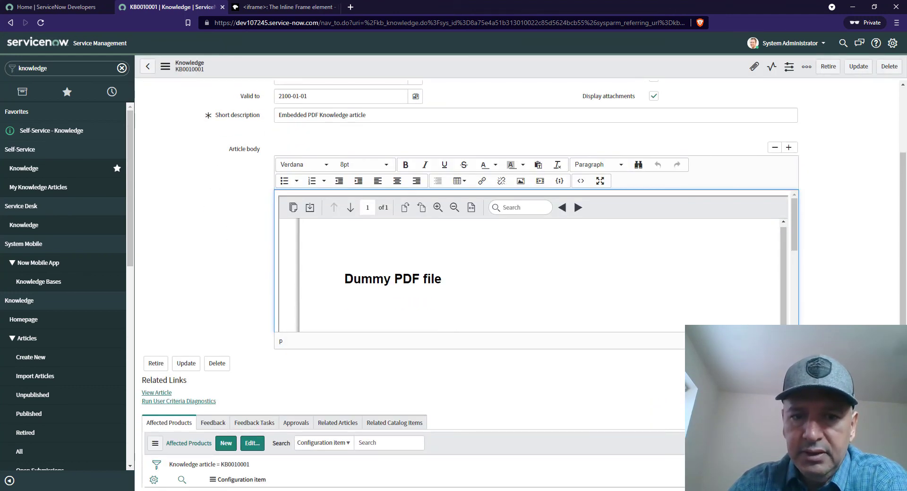
left_click(870, 68)
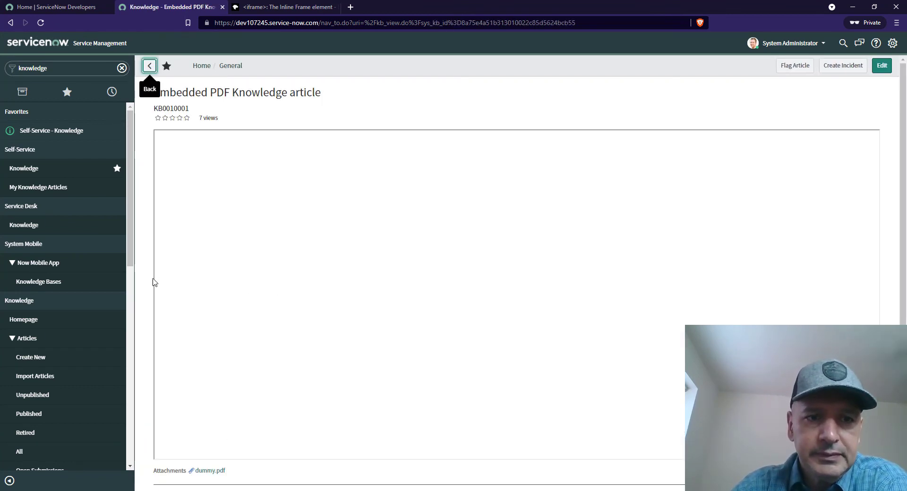
Open the Embedded PDF Knowledge article from the Knowledge knowledge base homepage.
scroll(142, 297, "down", 3)
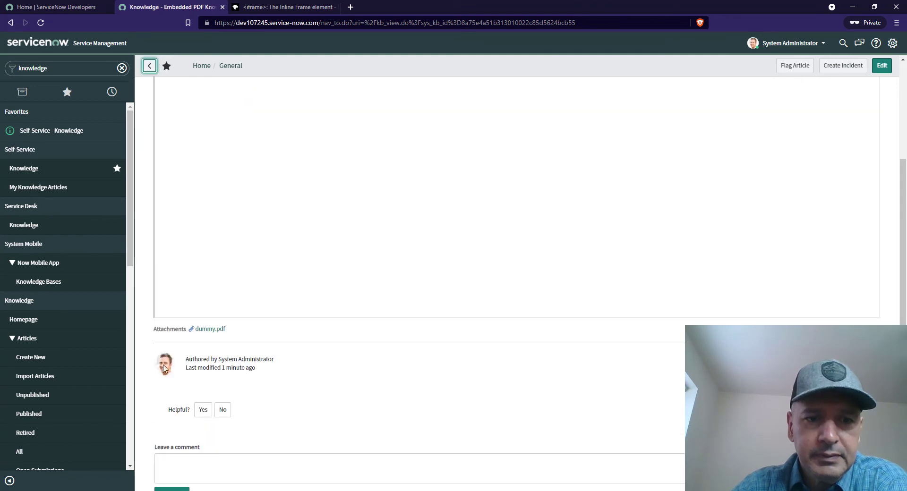
scroll(240, 398, "up", 2)
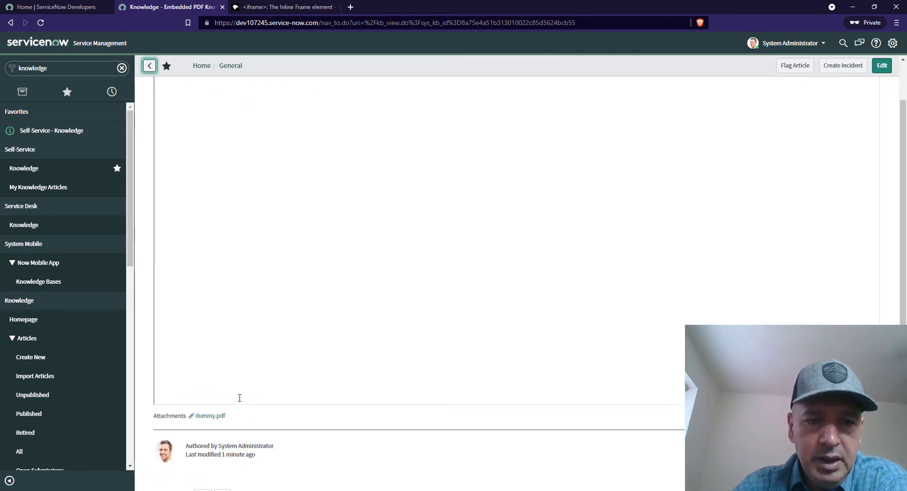
scroll(239, 398, "up", 2)
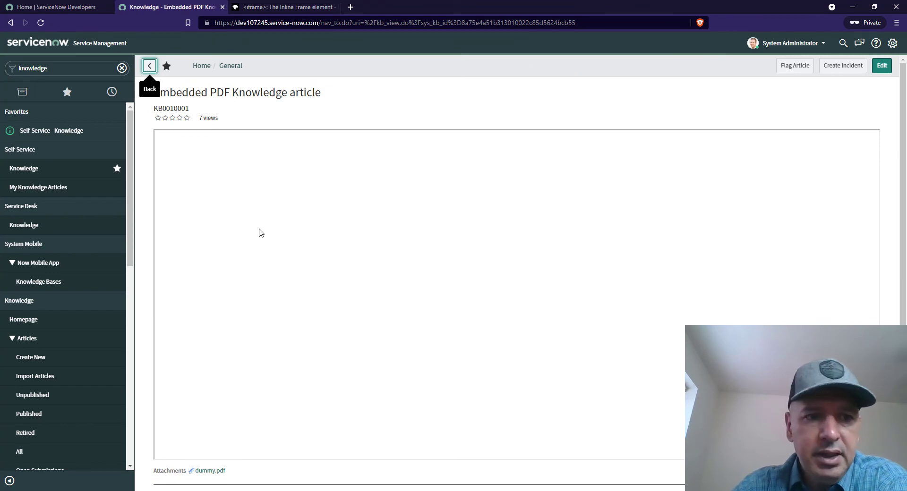
left_click(36, 231)
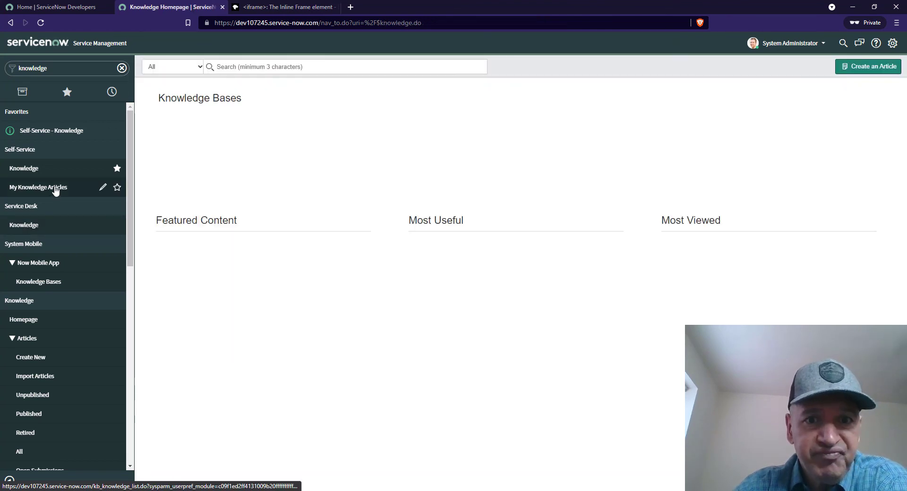
left_click(366, 146)
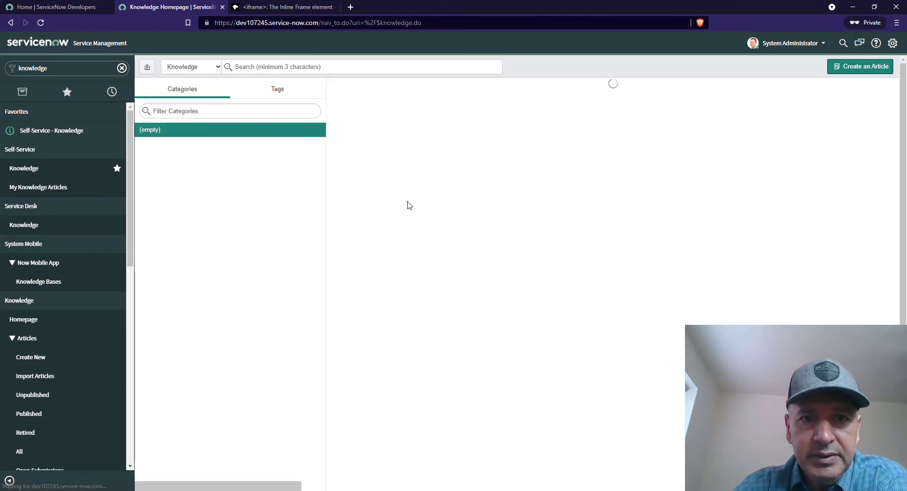
left_click(408, 114)
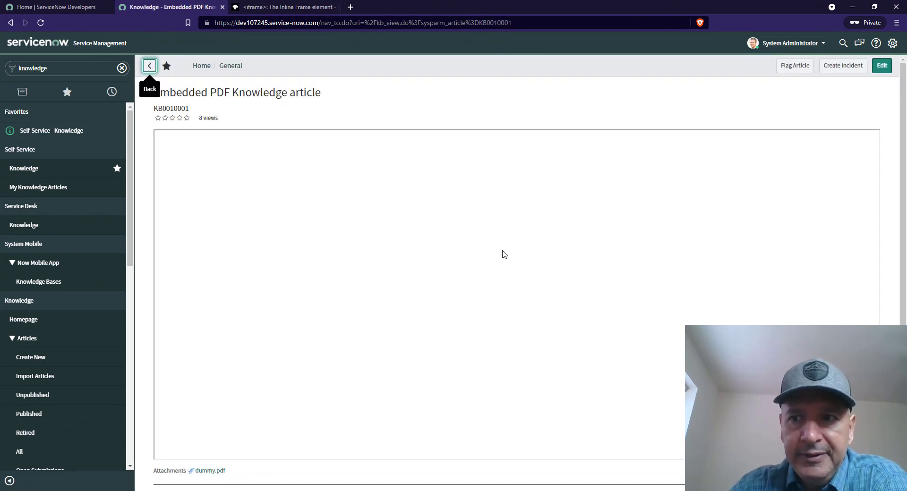
Check that the PDF frame is still empty, then open the article for editing.
scroll(511, 258, "down", 4)
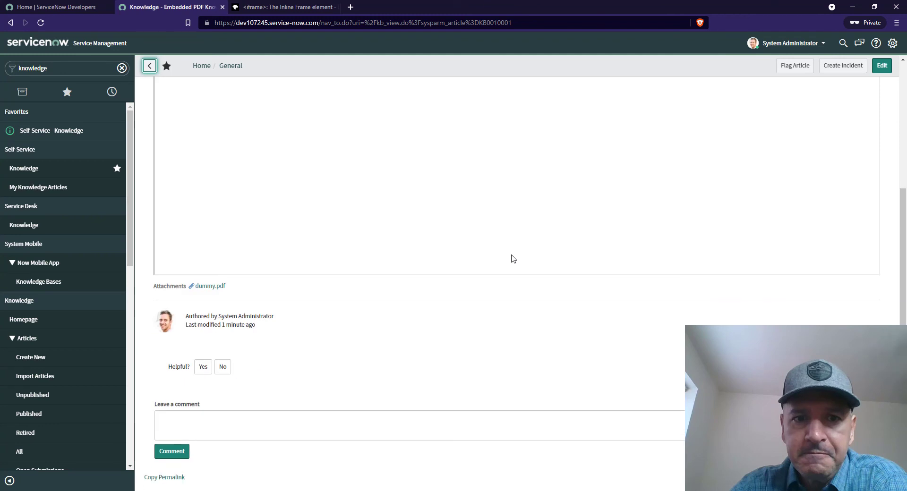
scroll(511, 258, "up", 4)
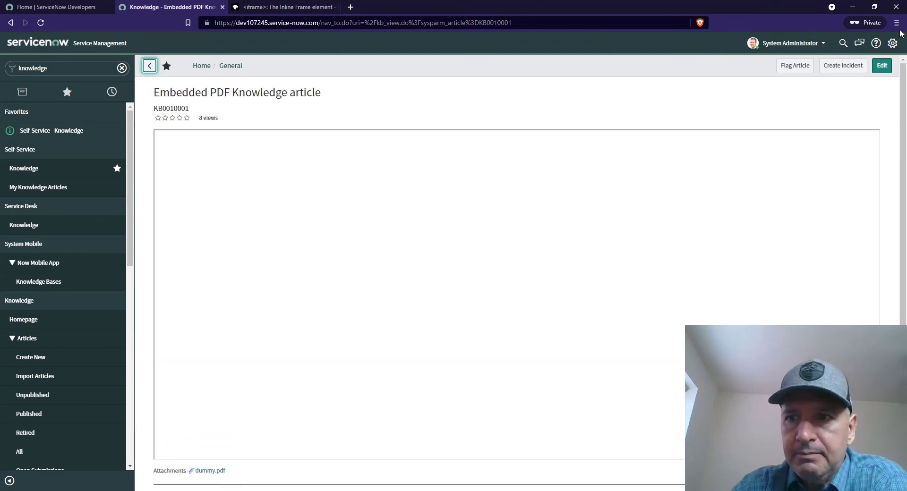
left_click(883, 67)
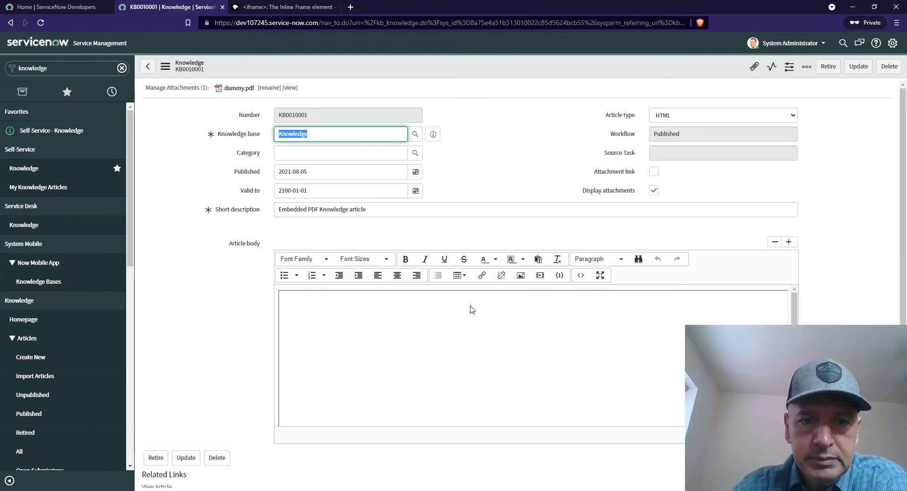
Open the Article body's HTML source to inspect the iframe markup, now missing its src.
left_click(580, 275)
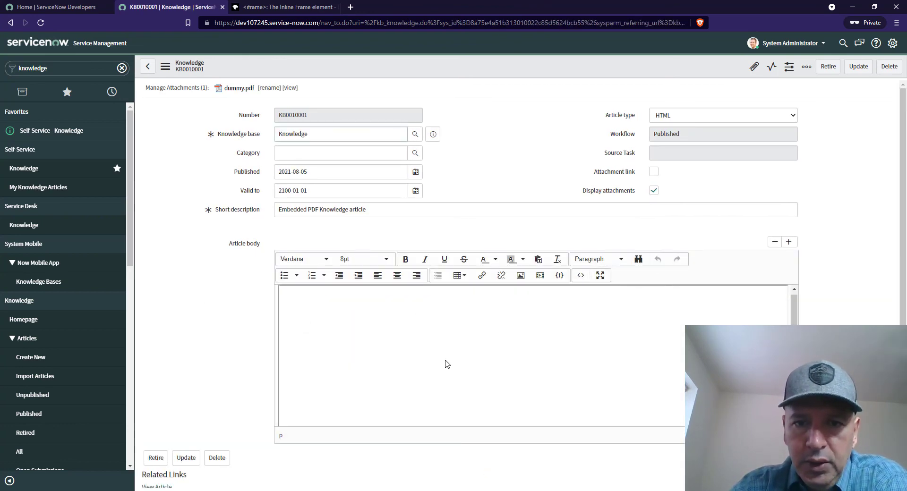